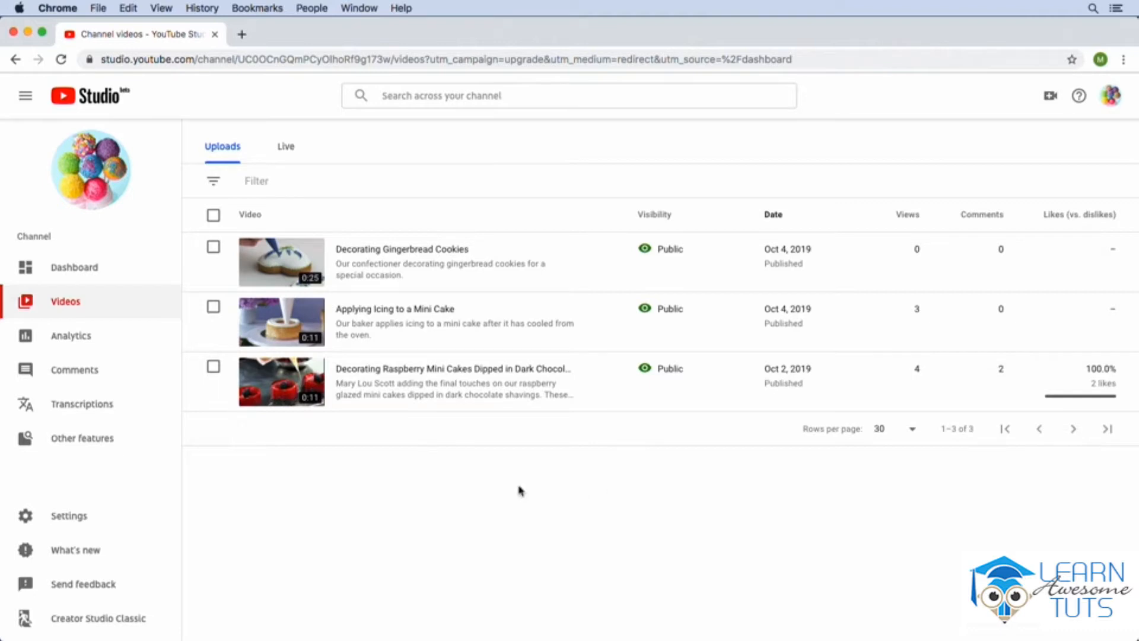
# Create a new public playlist titled "Cake Designs" from the channel's playlists page.
pyautogui.moveTo(132, 444)
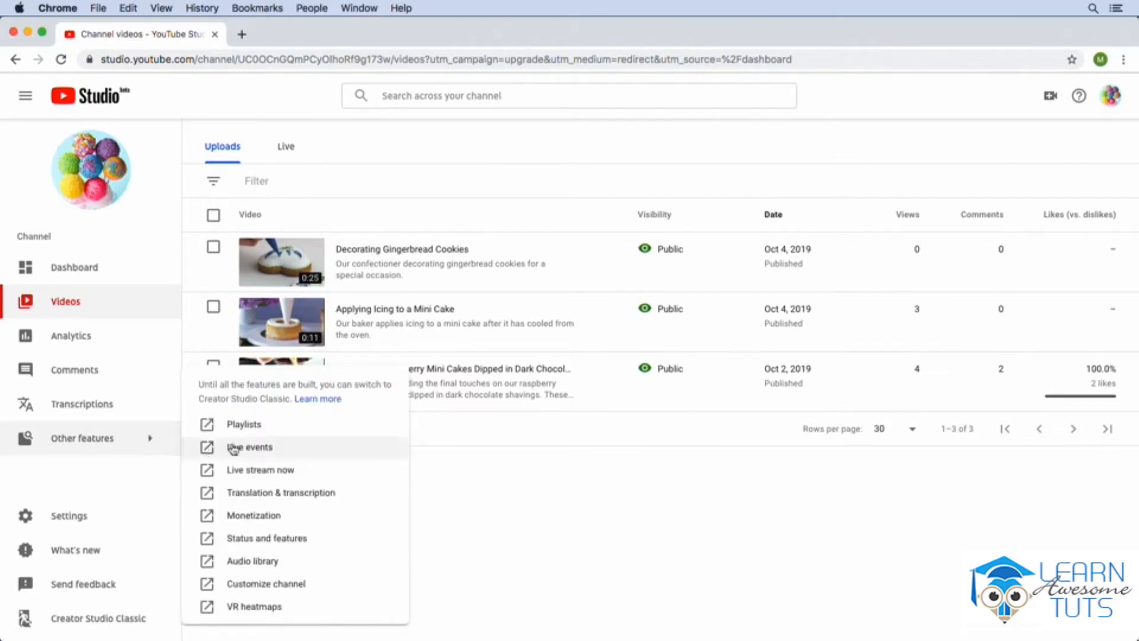
pyautogui.click(283, 427)
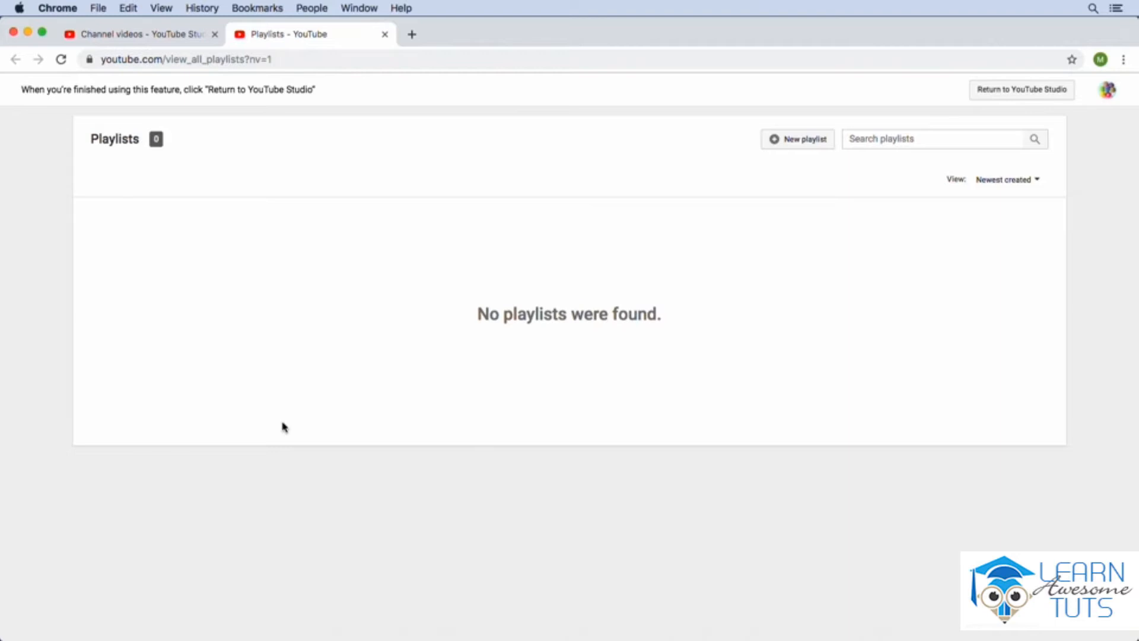
pyautogui.click(798, 145)
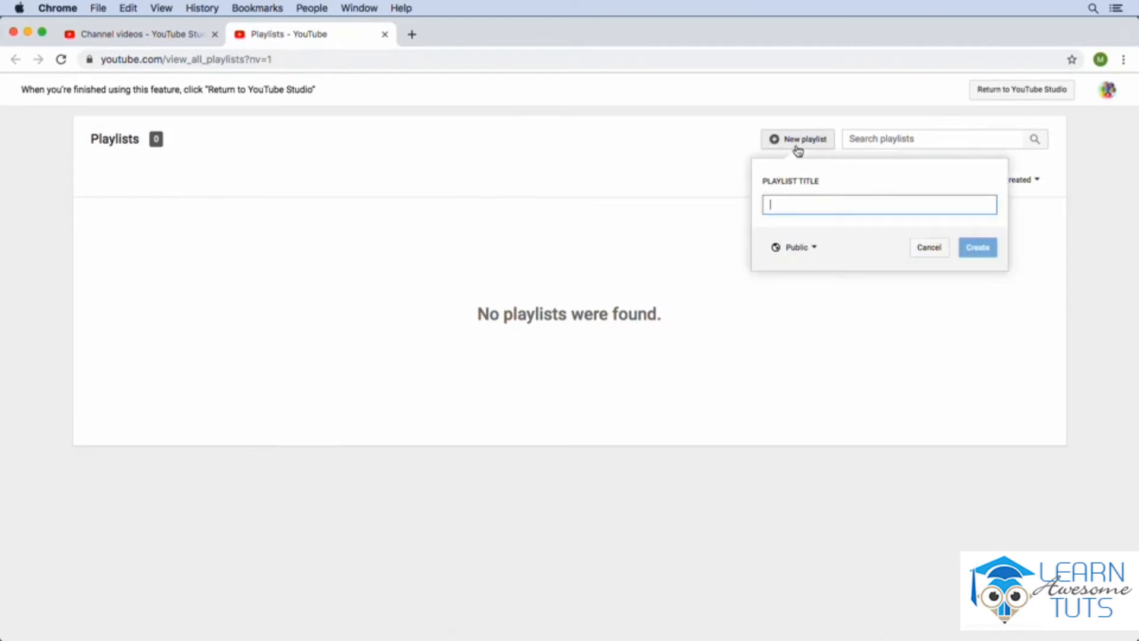
pyautogui.write('Cake Designs')
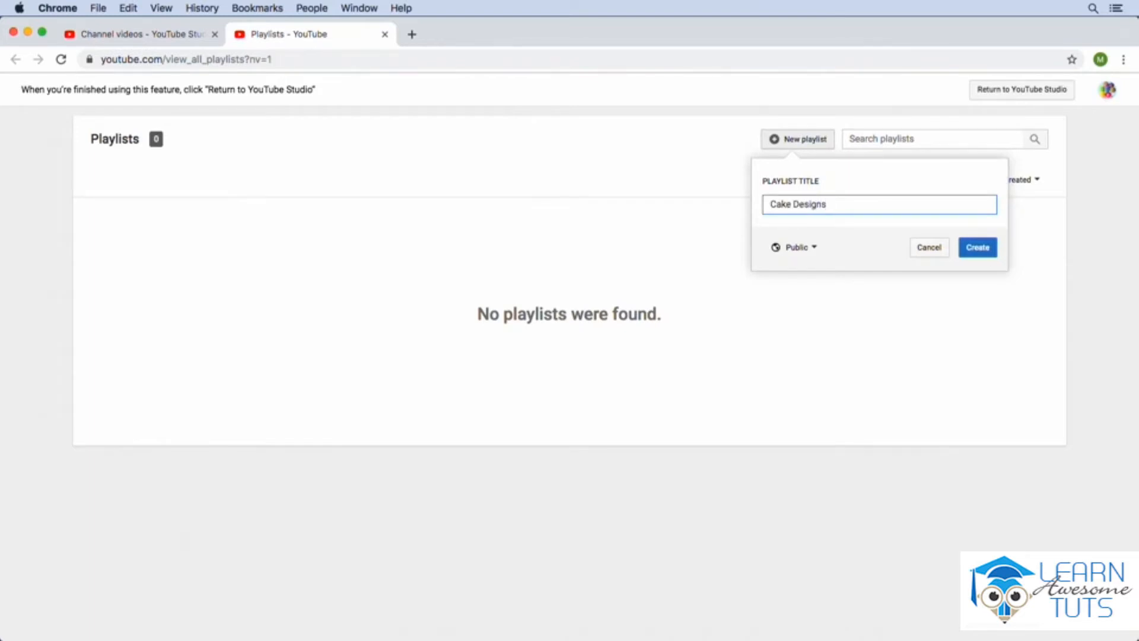
pyautogui.click(817, 247)
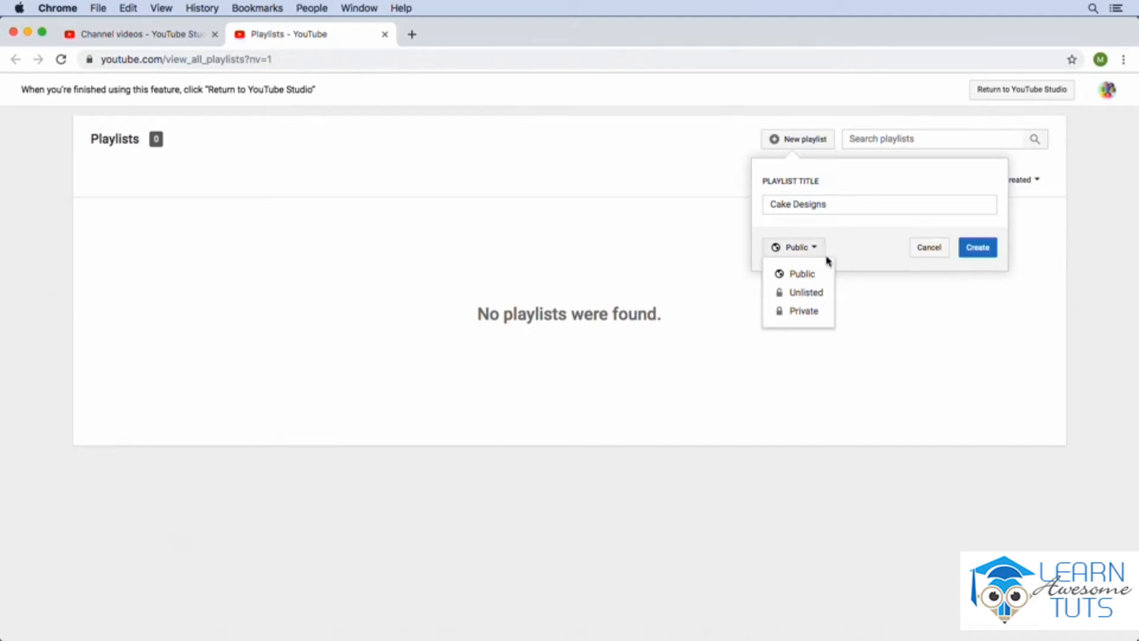
pyautogui.click(982, 254)
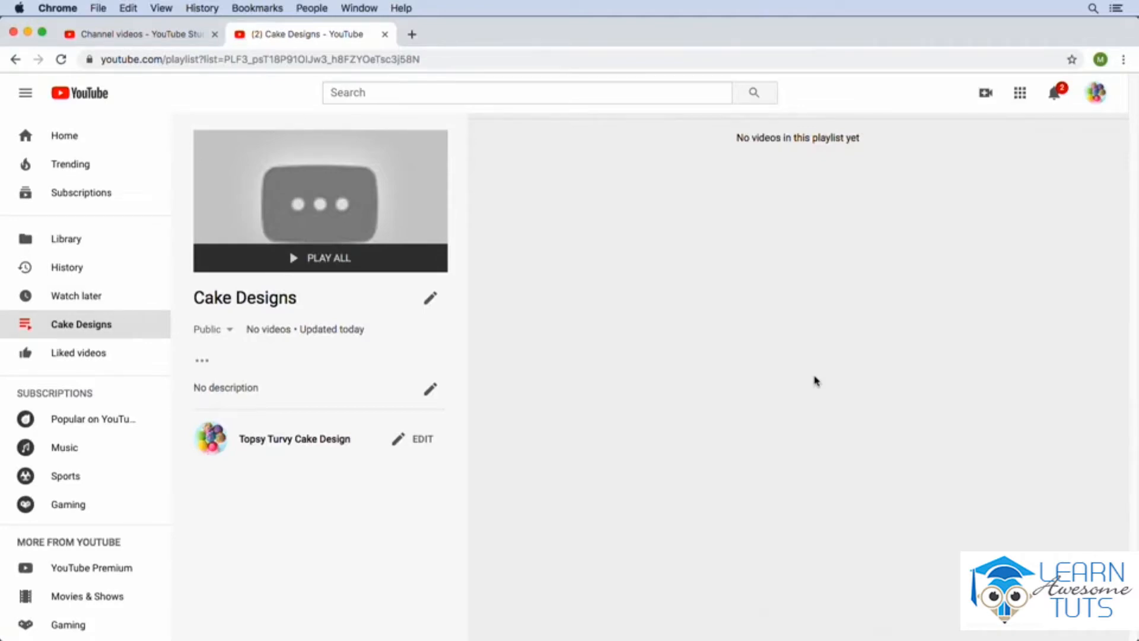
# Return to the channel videos in YouTube Studio and add the mini cake icing and raspberry mini cakes videos to the Cake Designs playlist.
pyautogui.click(1100, 99)
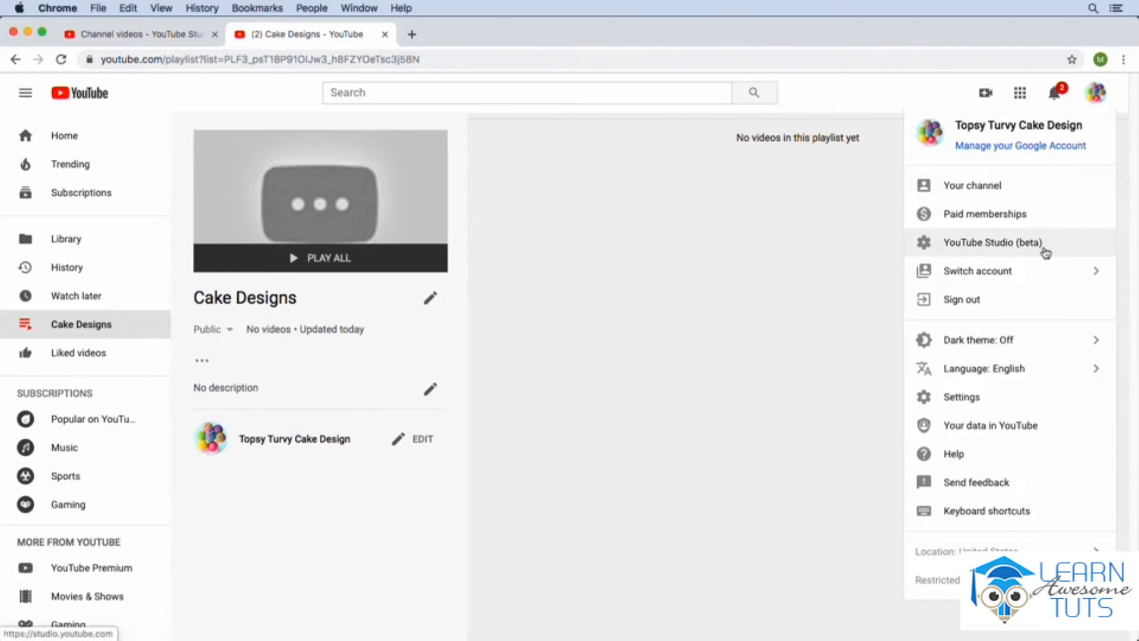
pyautogui.click(1046, 253)
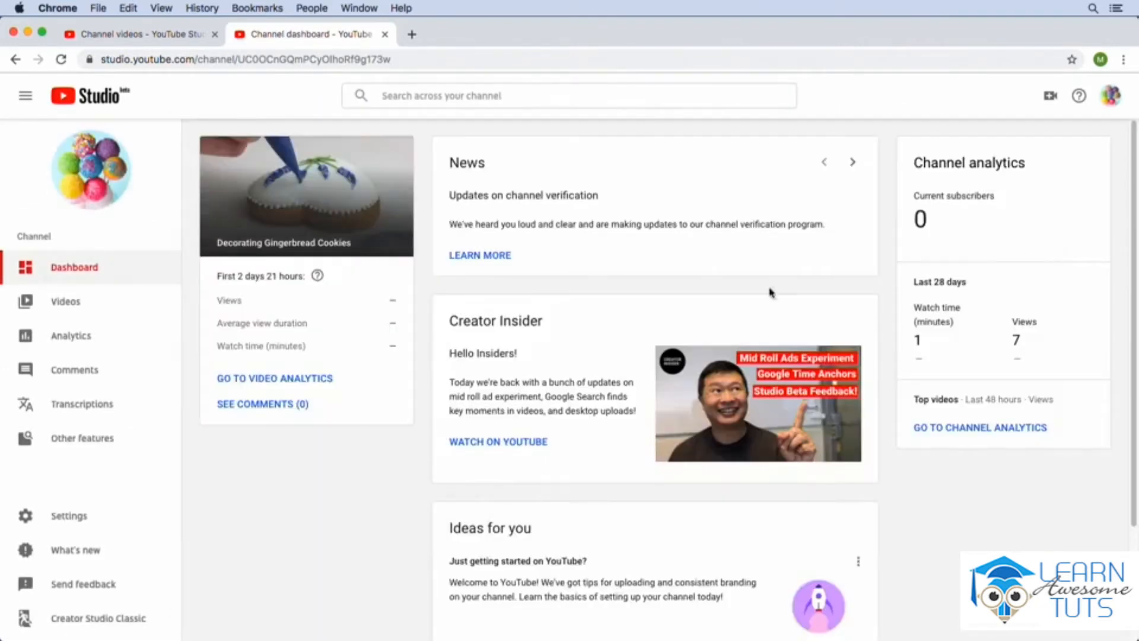
pyautogui.click(106, 310)
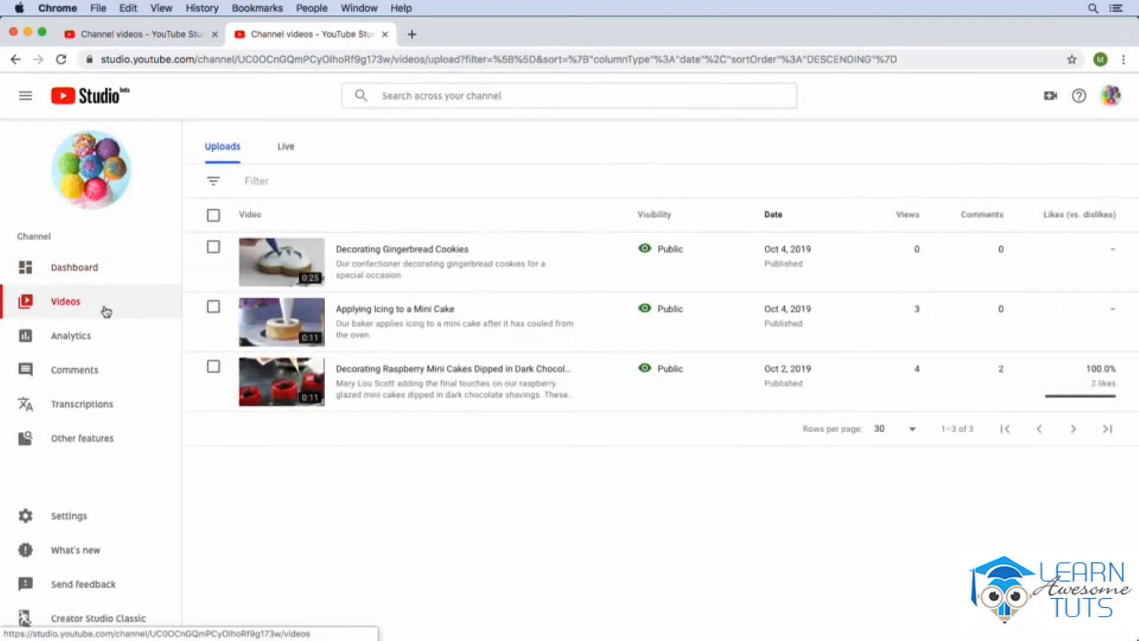
pyautogui.click(214, 306)
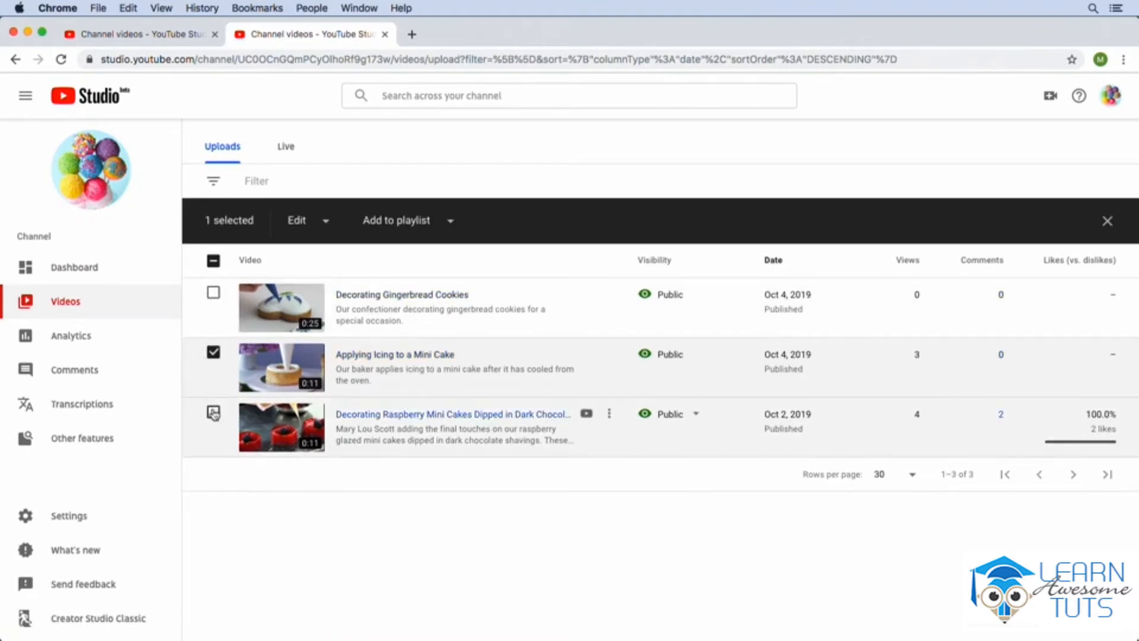
pyautogui.click(215, 413)
pyautogui.click(450, 226)
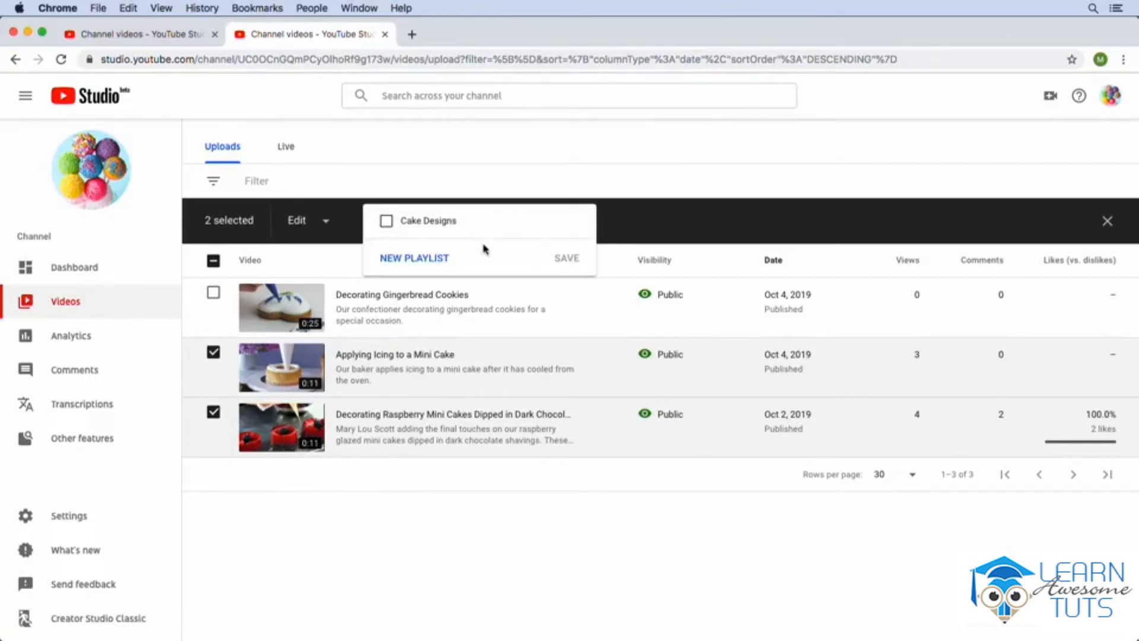
pyautogui.click(386, 222)
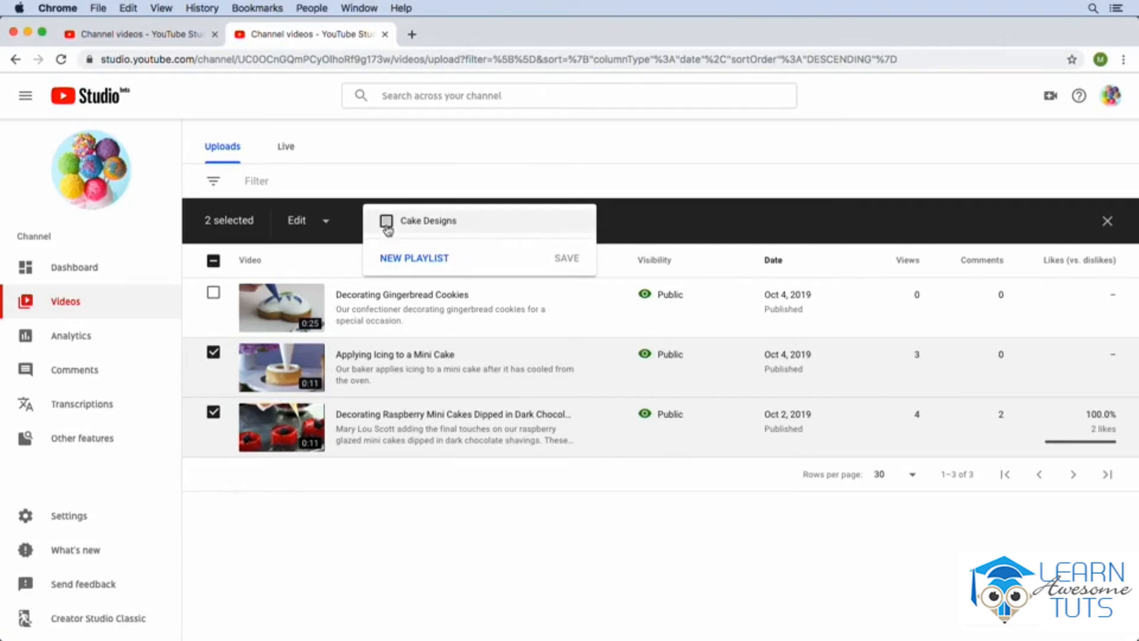
pyautogui.click(570, 259)
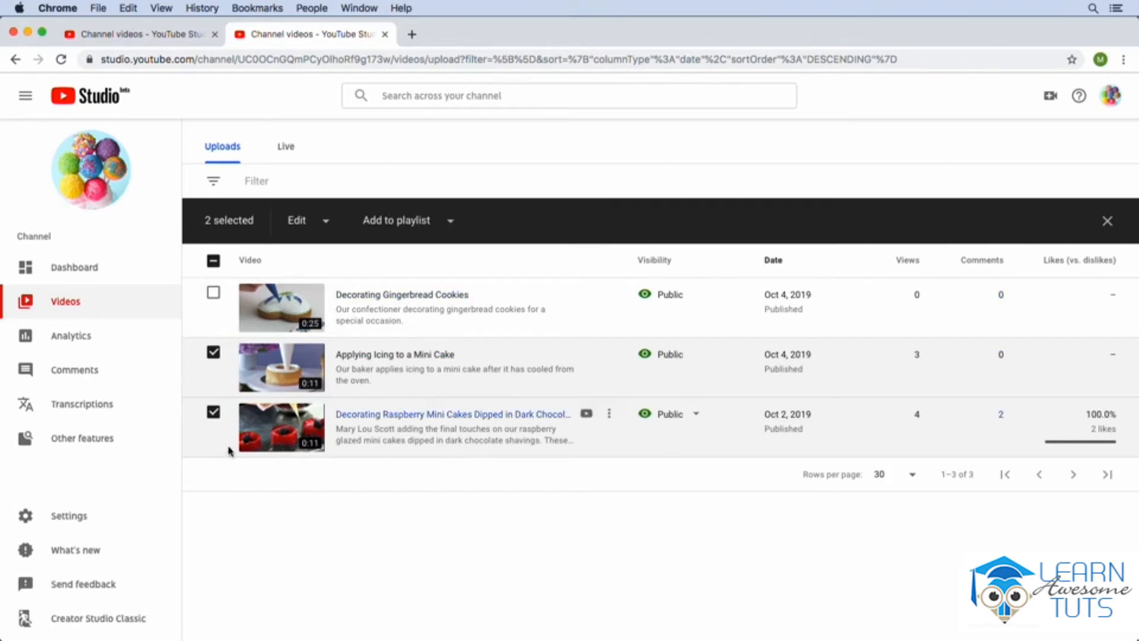
# Reopen the channel's playlists page and create a second public playlist titled "Cookie Designs".
pyautogui.click(97, 456)
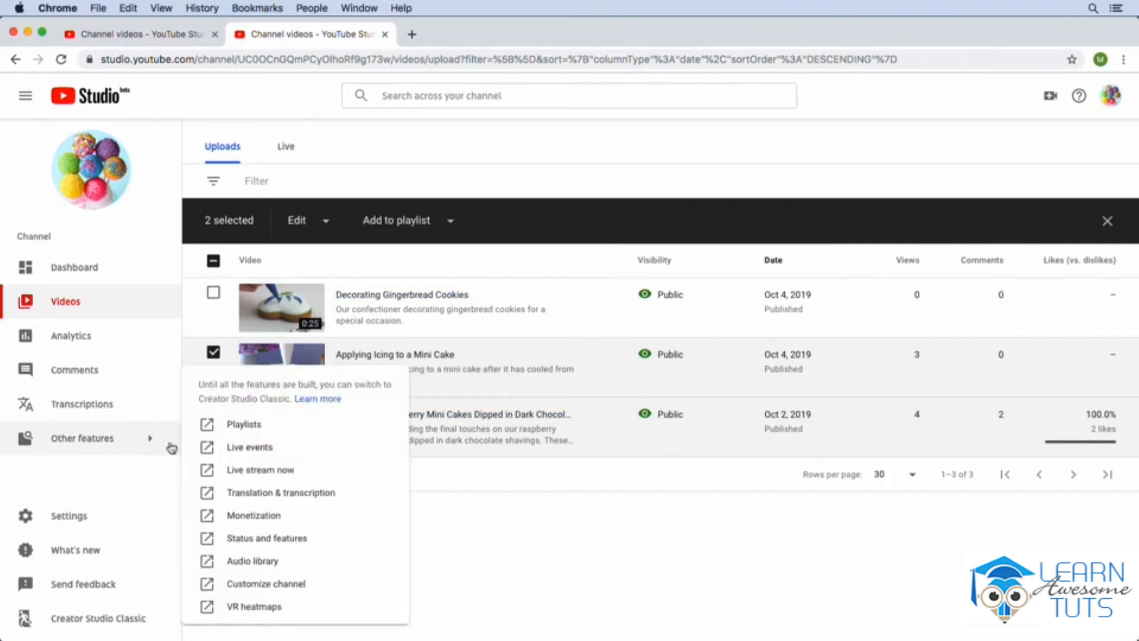
pyautogui.click(283, 426)
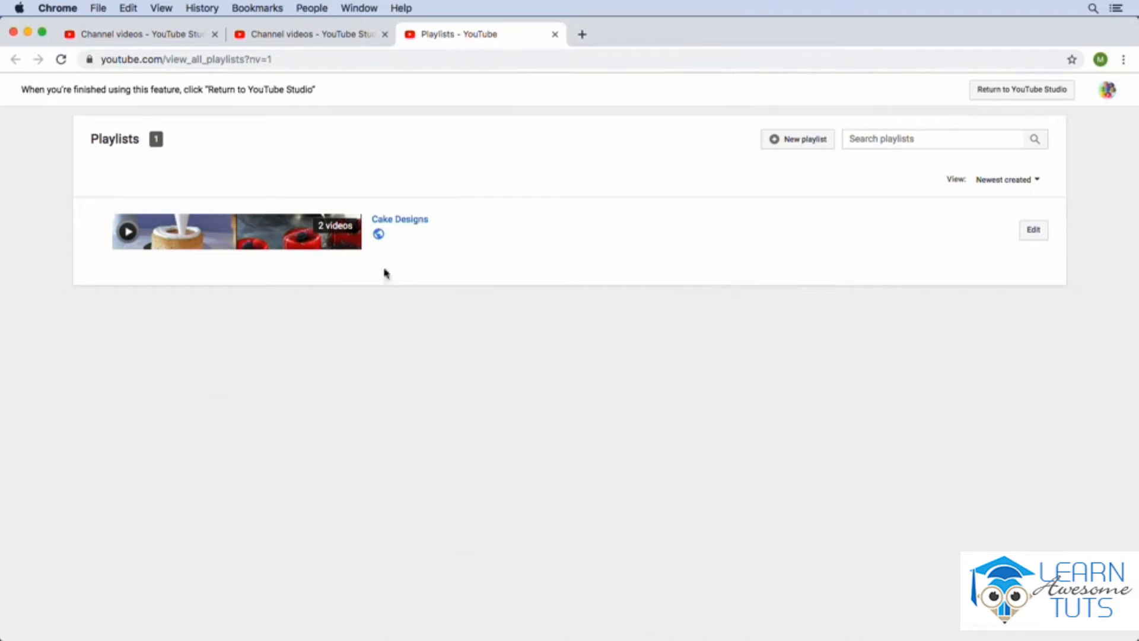
pyautogui.click(787, 142)
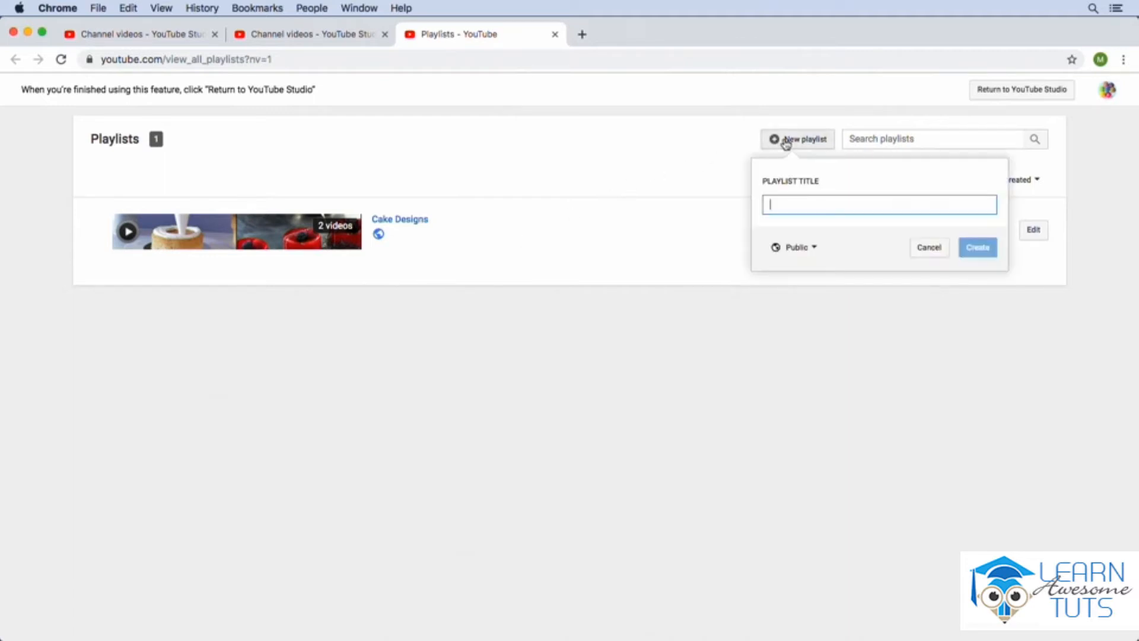
pyautogui.write('Cookie Designs')
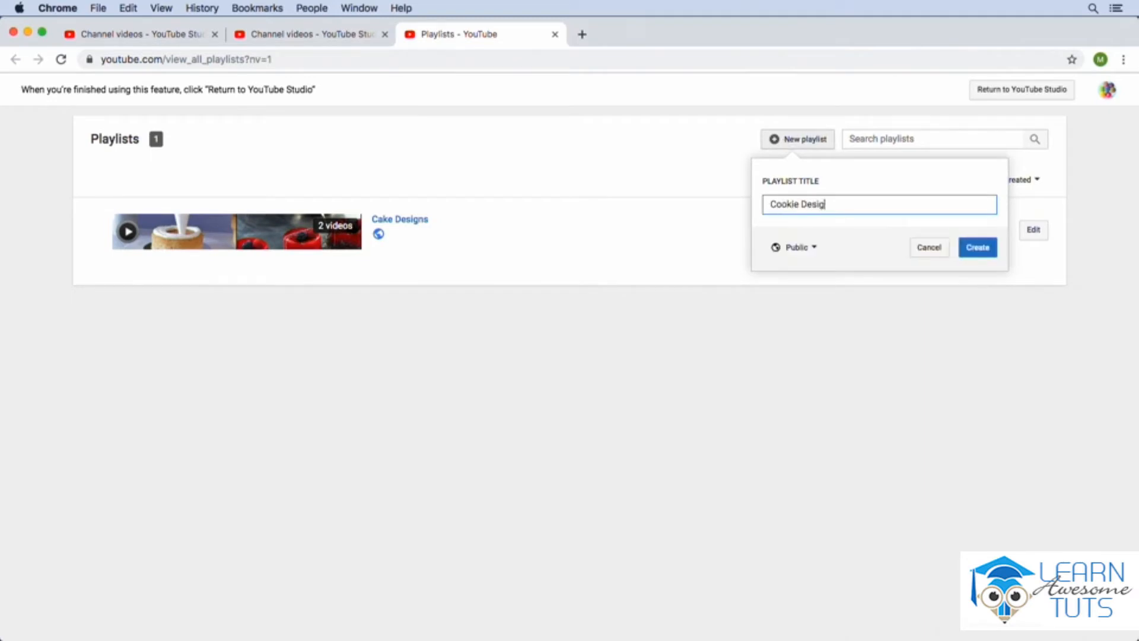
pyautogui.click(974, 246)
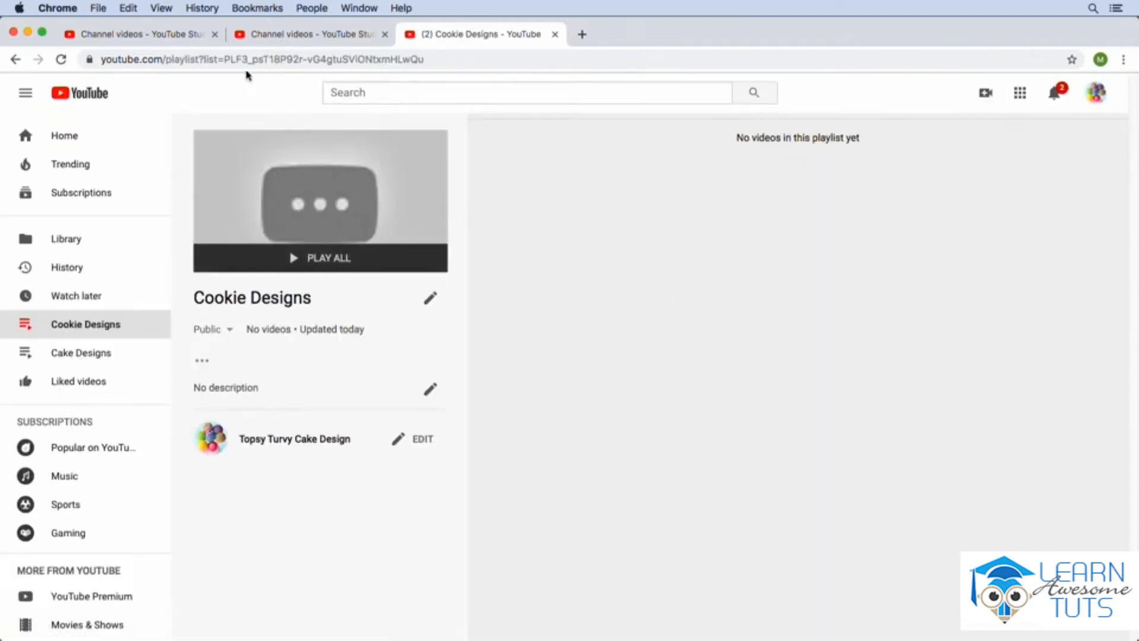
# Back in the channel videos, deselect both cake videos and add only Decorating Gingerbread Cookies to the Cookie Designs playlist.
pyautogui.click(214, 37)
pyautogui.click(133, 37)
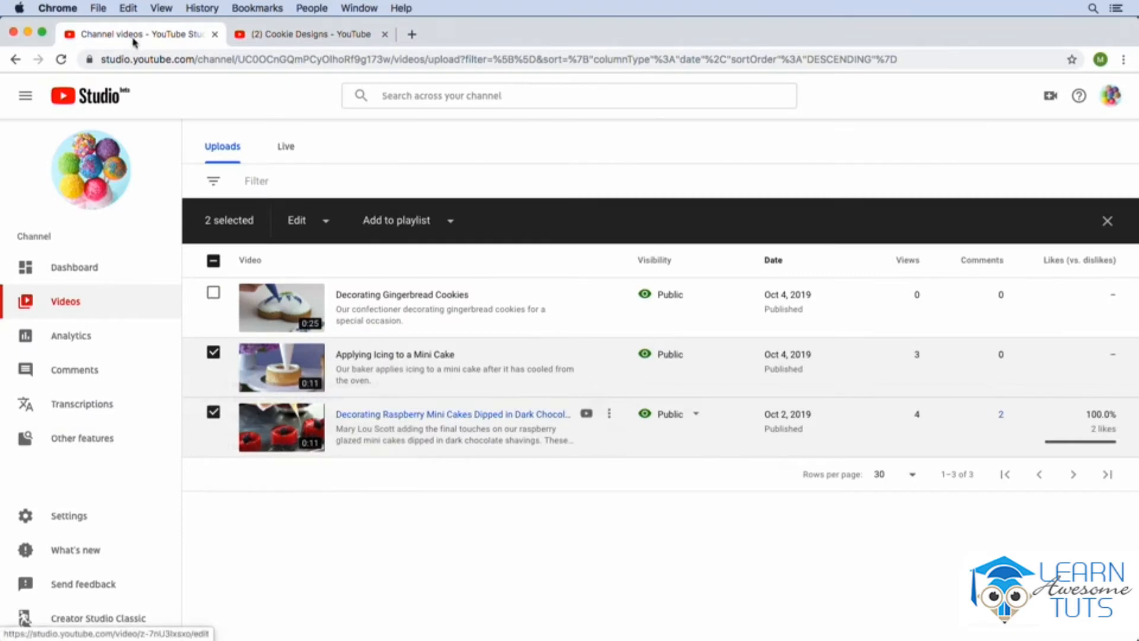
pyautogui.click(213, 352)
pyautogui.click(213, 412)
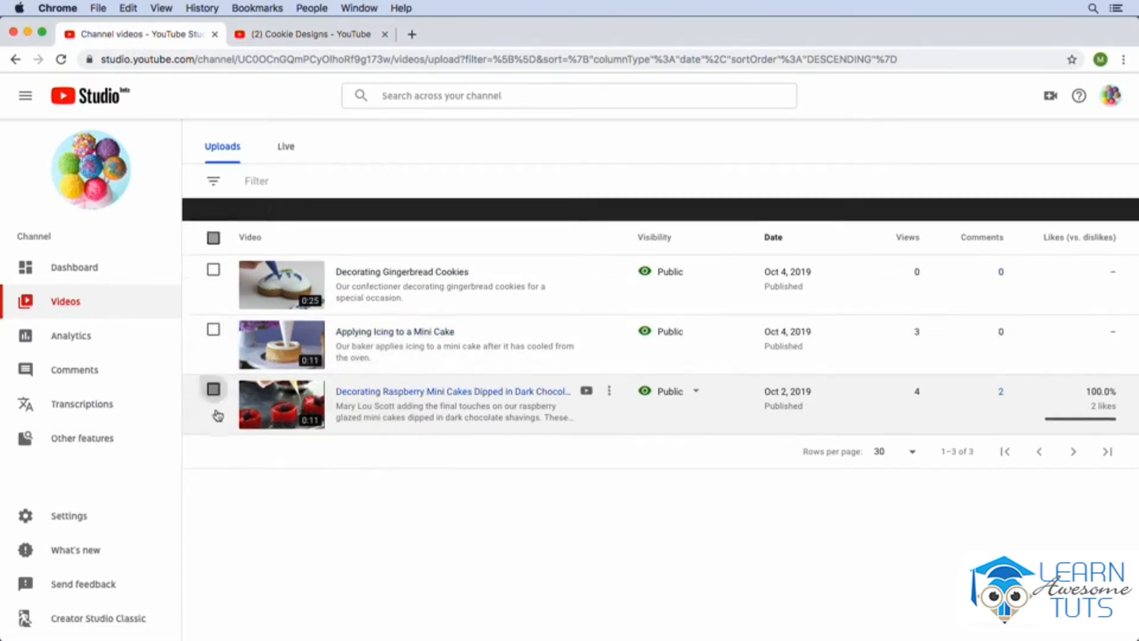
pyautogui.click(213, 247)
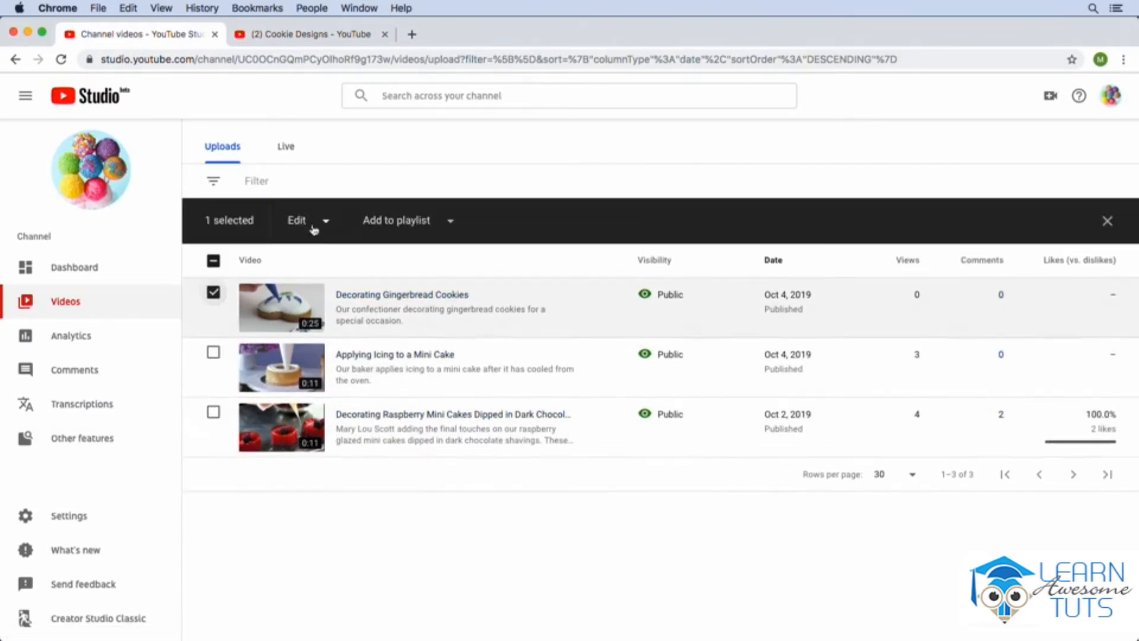
pyautogui.click(453, 222)
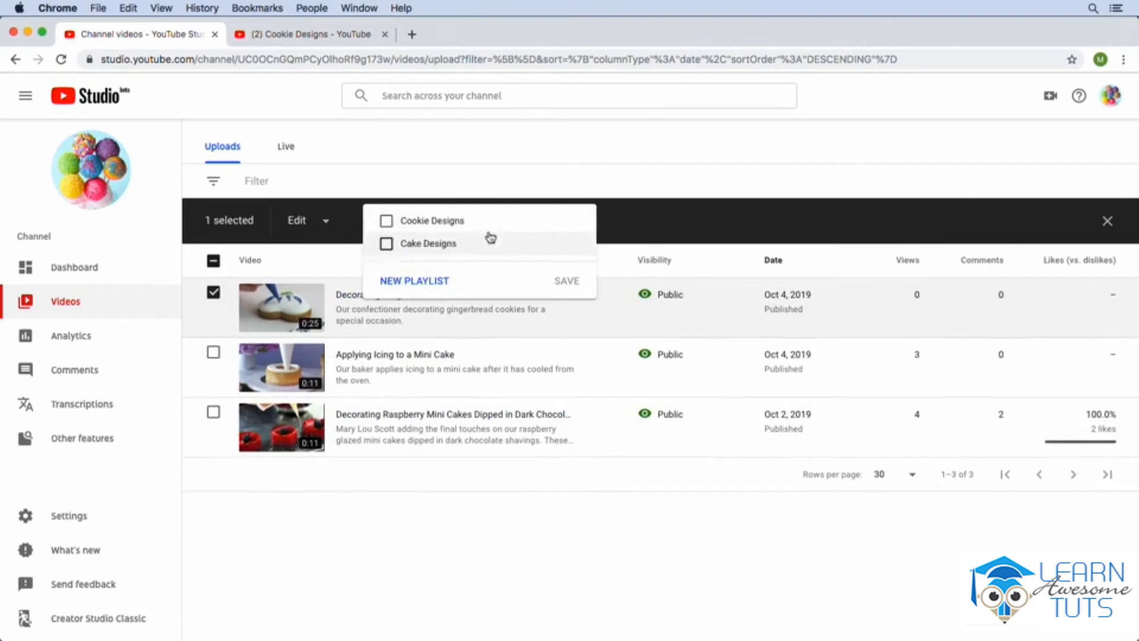
pyautogui.click(387, 224)
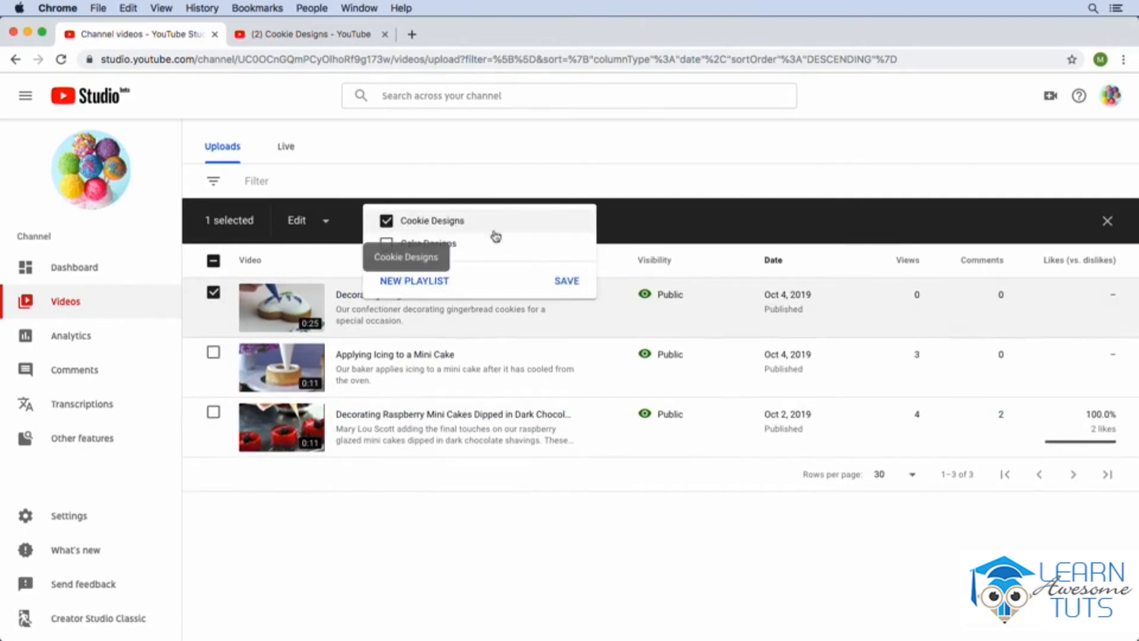
pyautogui.click(567, 284)
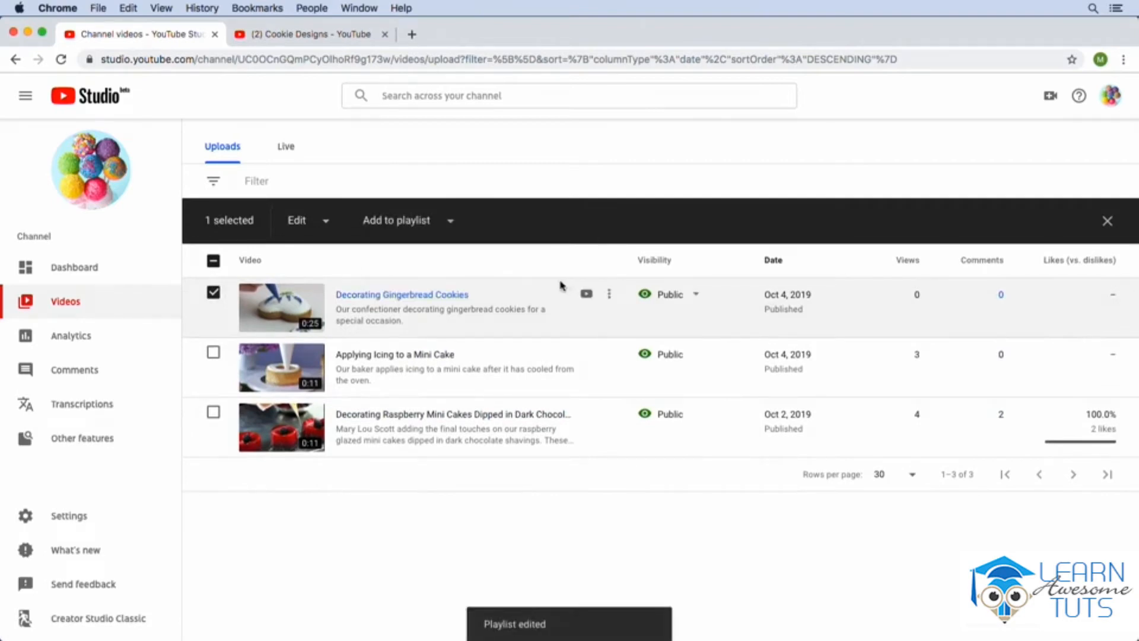
# Go back to the playlists overview and reload it to check both playlists.
pyautogui.click(318, 34)
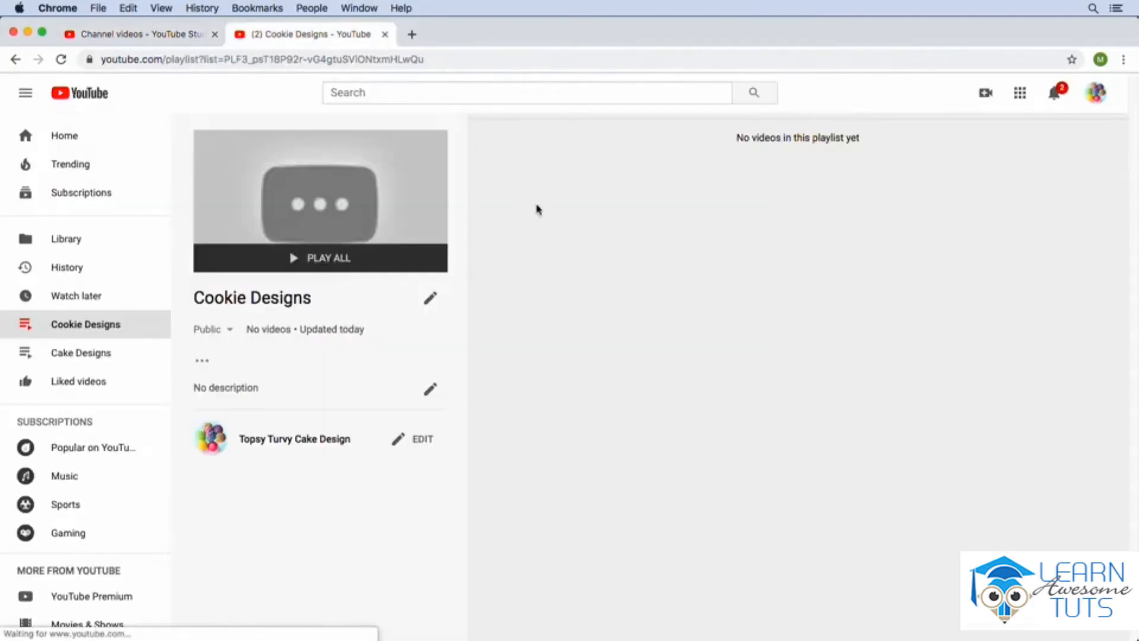
pyautogui.click(16, 59)
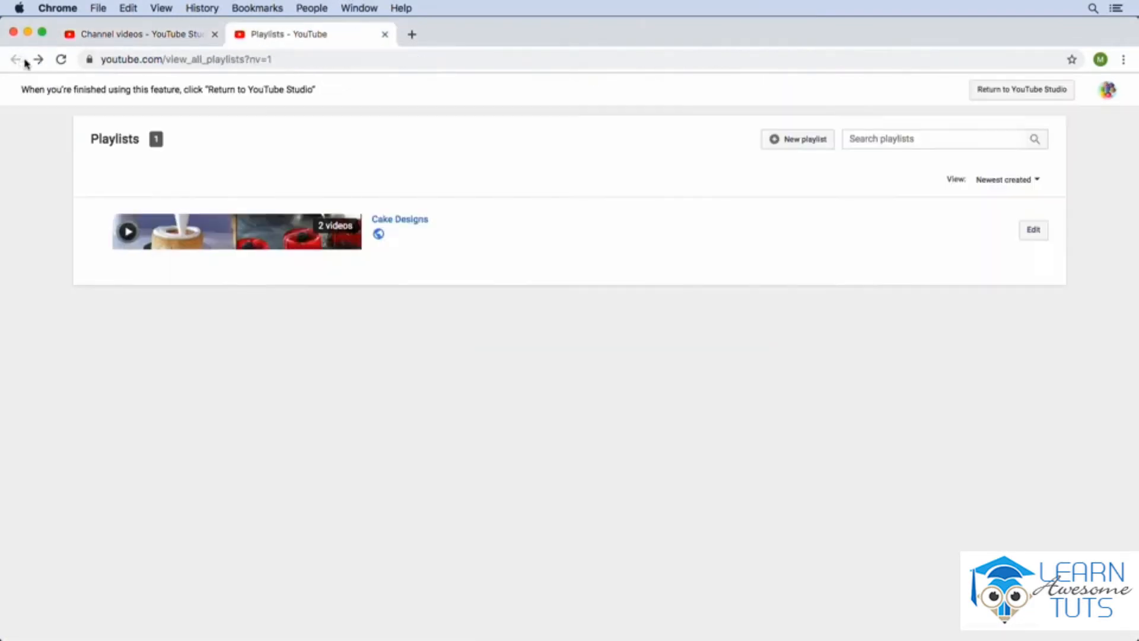
pyautogui.click(61, 60)
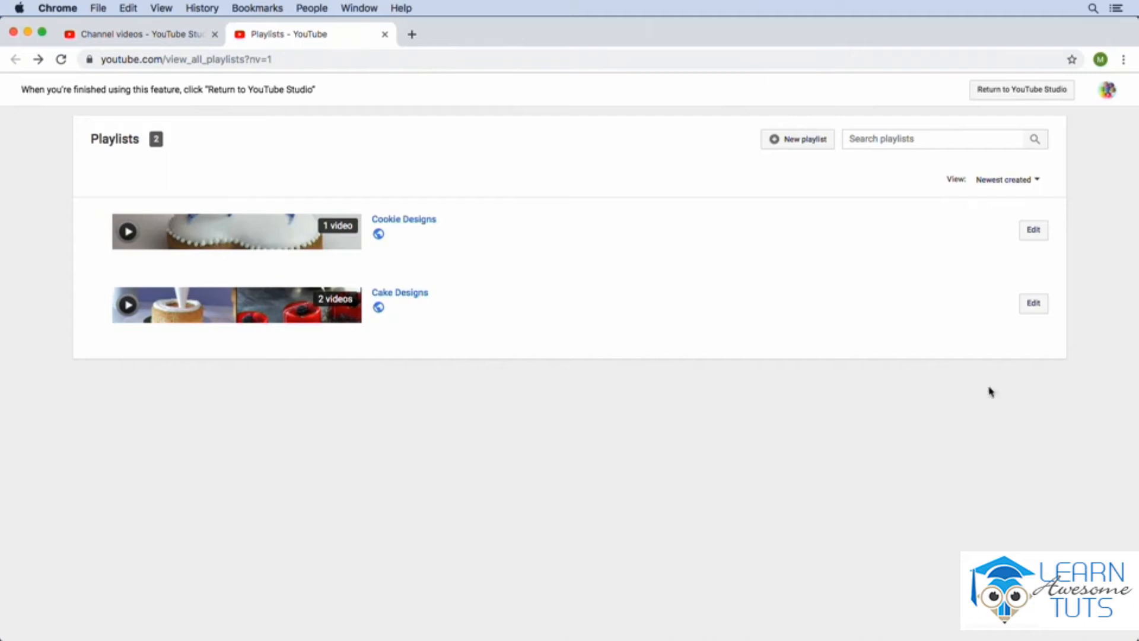
# Open the Cake Designs playlist's description for editing and copy all the text from the desktop file YouTube Playlist Description in TextEdit.
pyautogui.click(1036, 305)
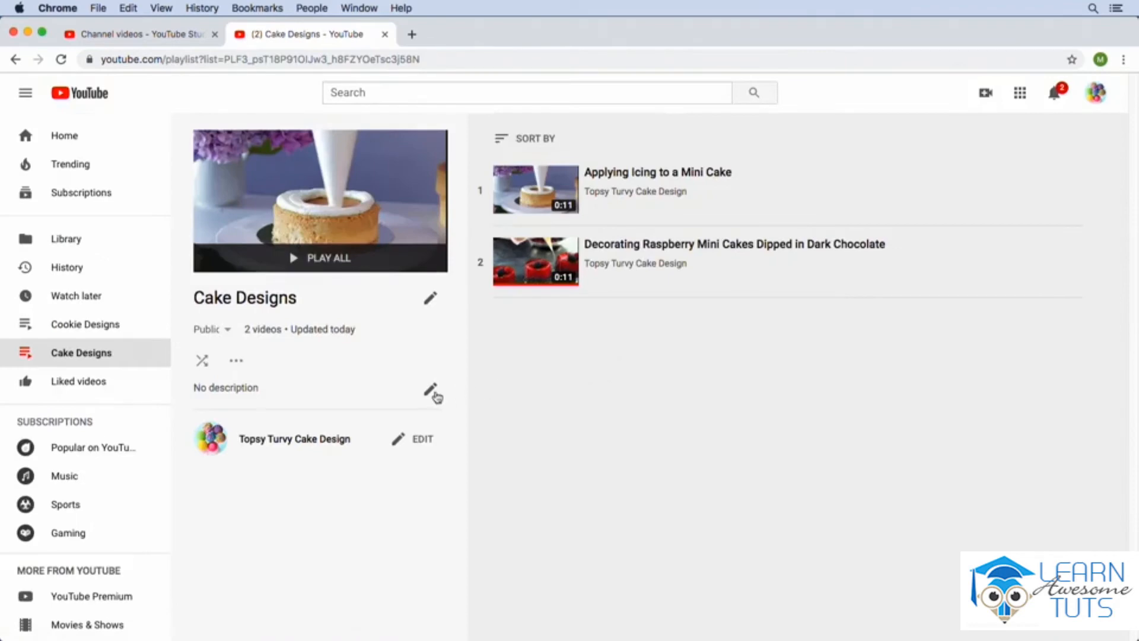
pyautogui.click(433, 393)
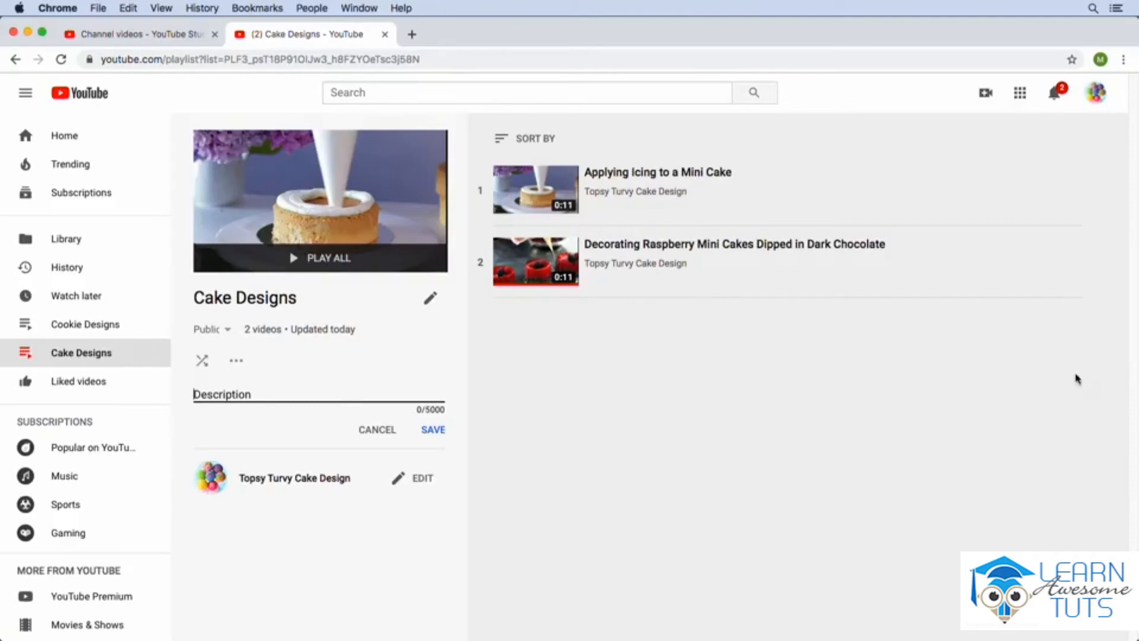
pyautogui.moveTo(1134, 375); pyautogui.dragTo(1043, 368)
pyautogui.click(1092, 290)
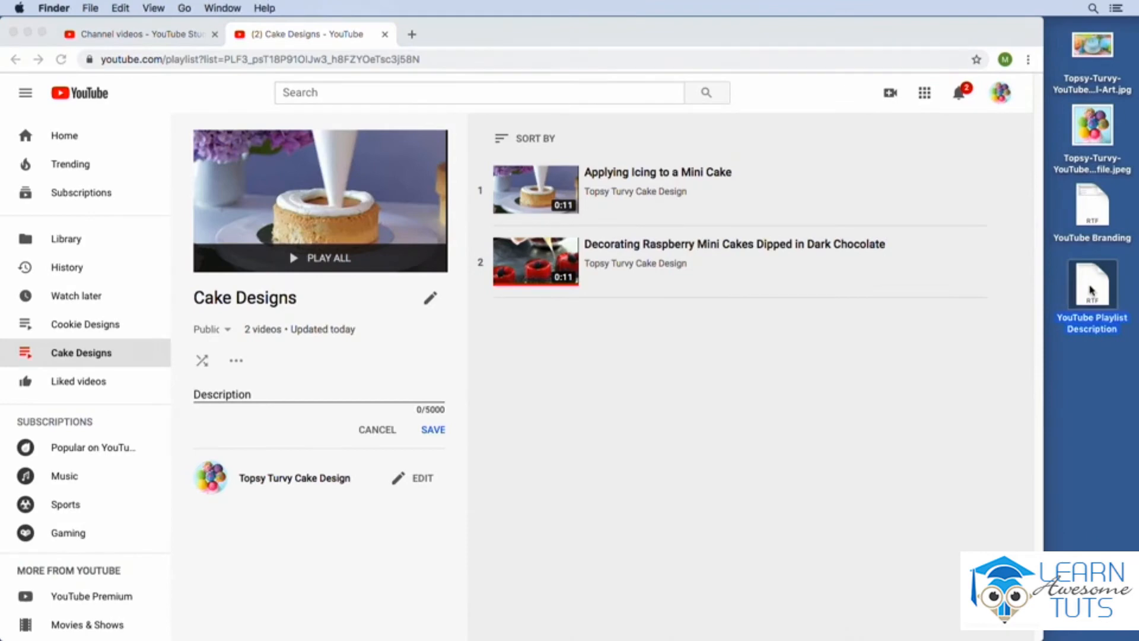
pyautogui.doubleClick(1092, 290)
pyautogui.press('super+a')
pyautogui.press('super+c')
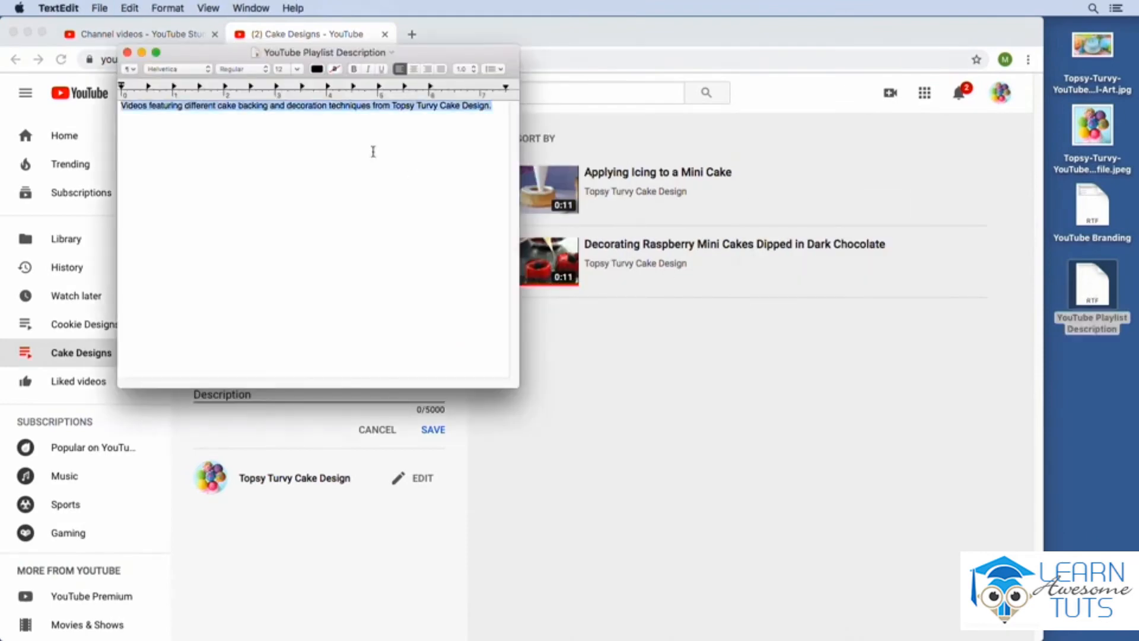
# Back in Chrome, paste the copied text as the Cake Designs description, correct "backing" to "baking", and save it.
pyautogui.click(618, 397)
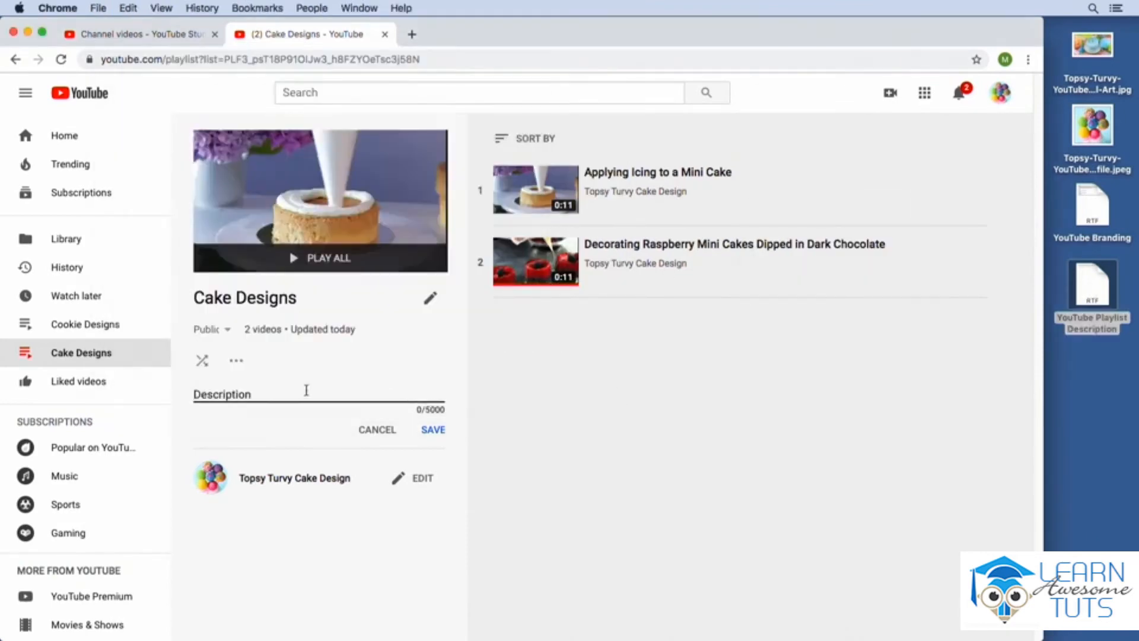
pyautogui.click(306, 390)
pyautogui.press('super+v')
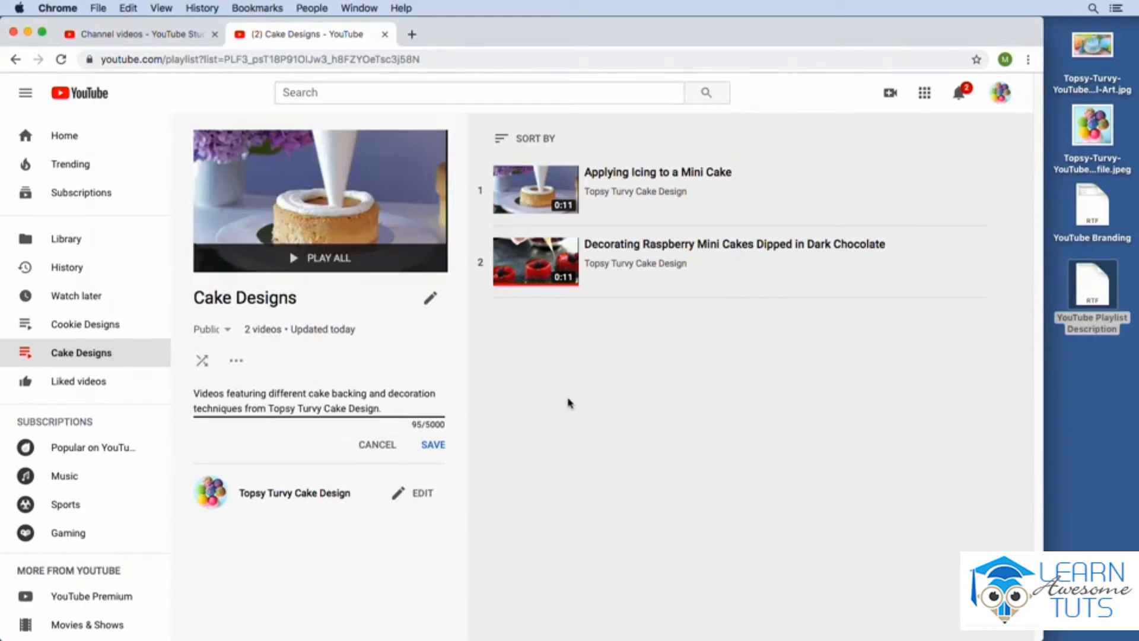
pyautogui.click(348, 395)
pyautogui.press('BackSpace')
pyautogui.click(434, 445)
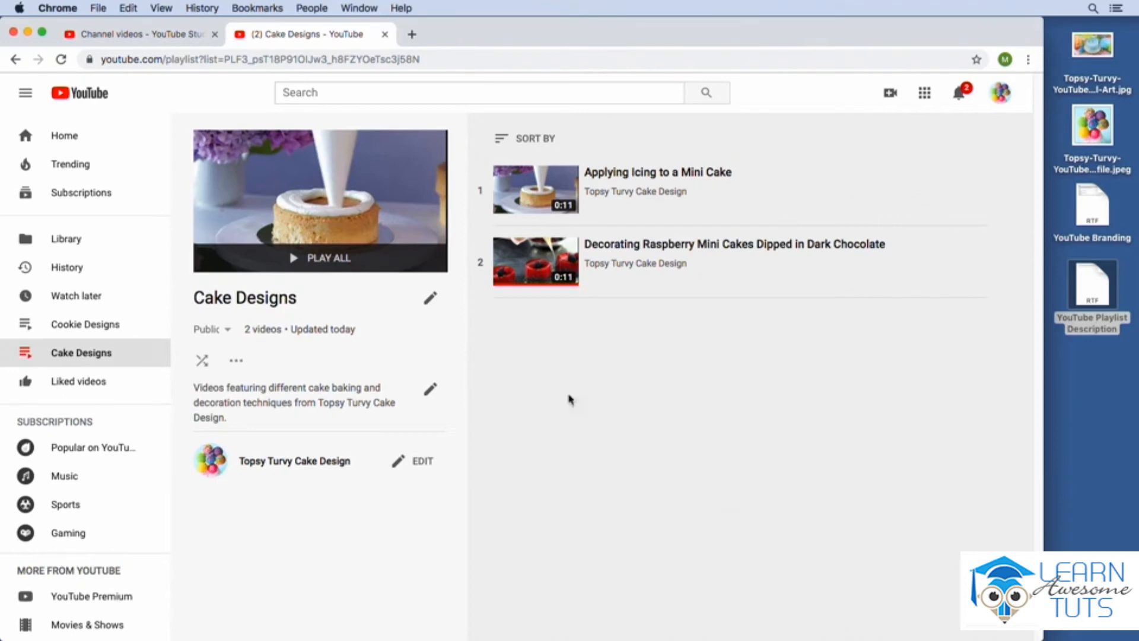
# Look through the sort options for the Cake Designs playlist's videos and close the list.
pyautogui.click(543, 142)
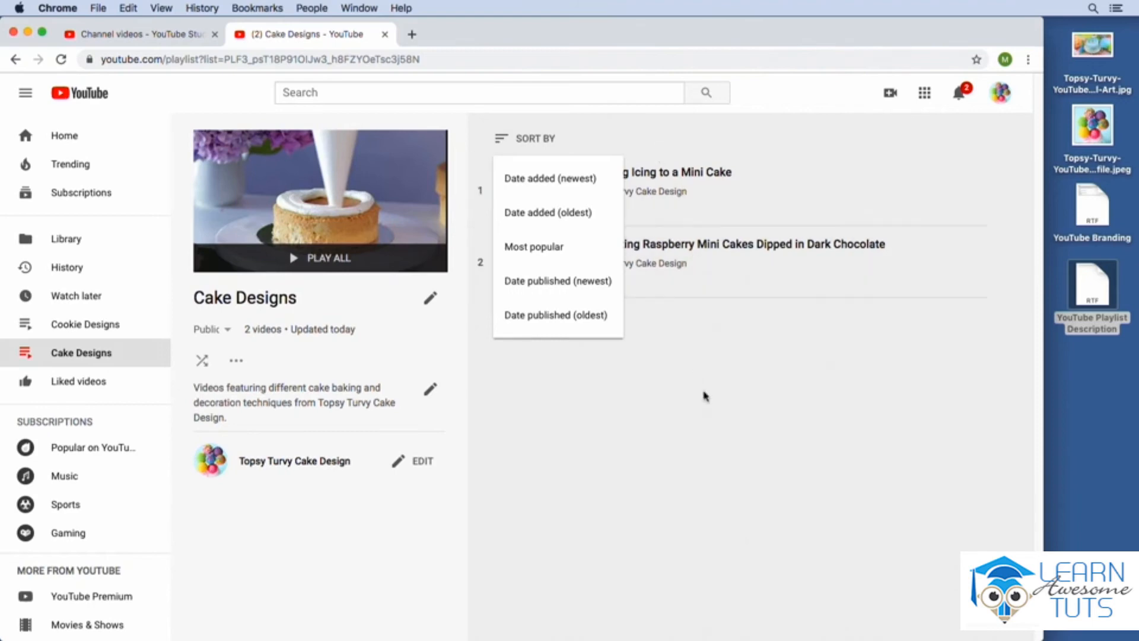
pyautogui.click(543, 178)
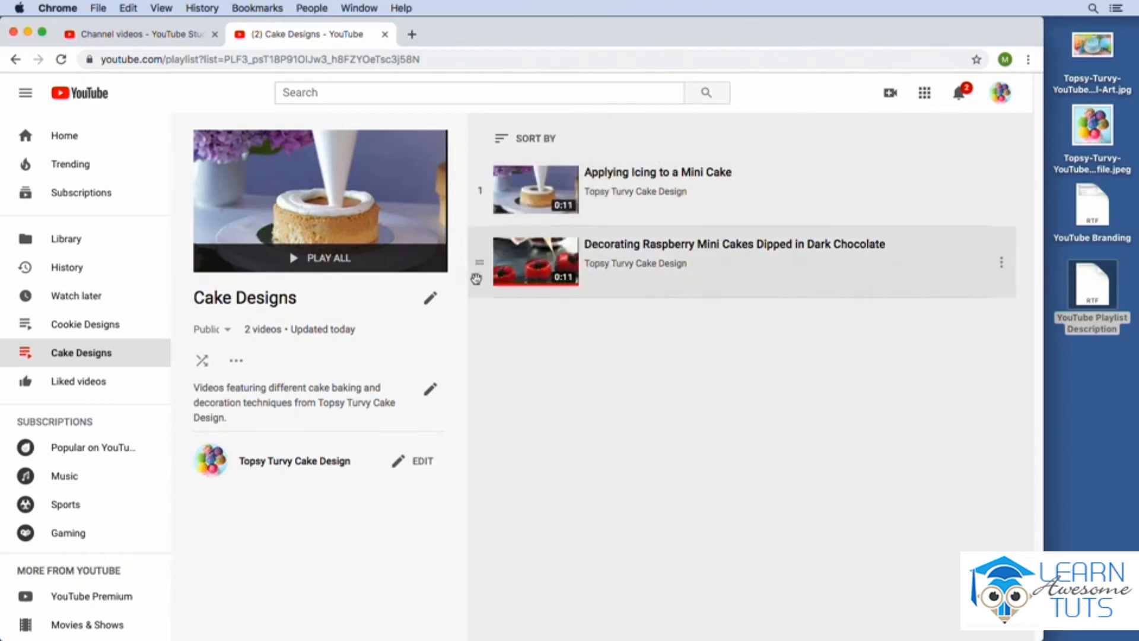
pyautogui.click(503, 142)
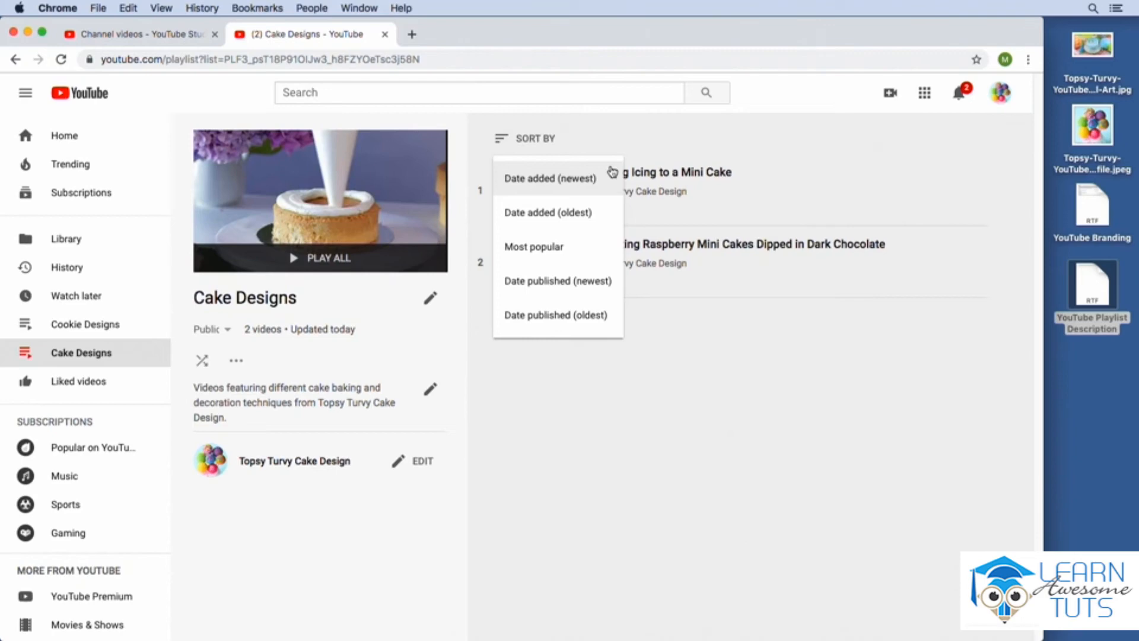
pyautogui.click(688, 435)
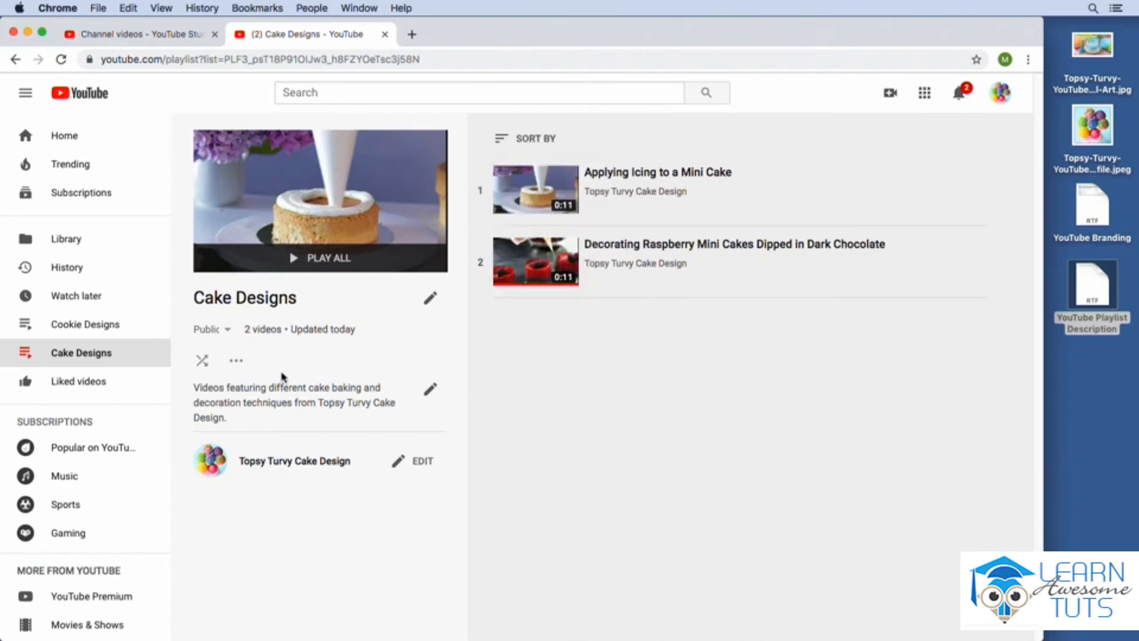
# Review the Cake Designs playlist settings, including the advanced Basic and Auto add options, and cancel without saving.
pyautogui.click(237, 363)
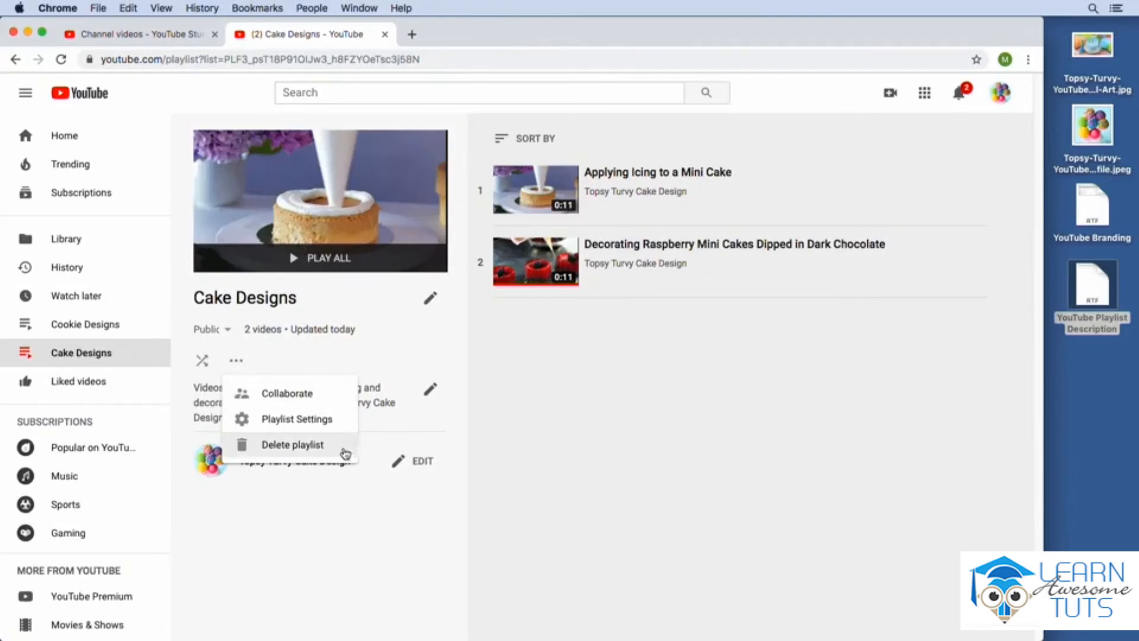
pyautogui.click(342, 426)
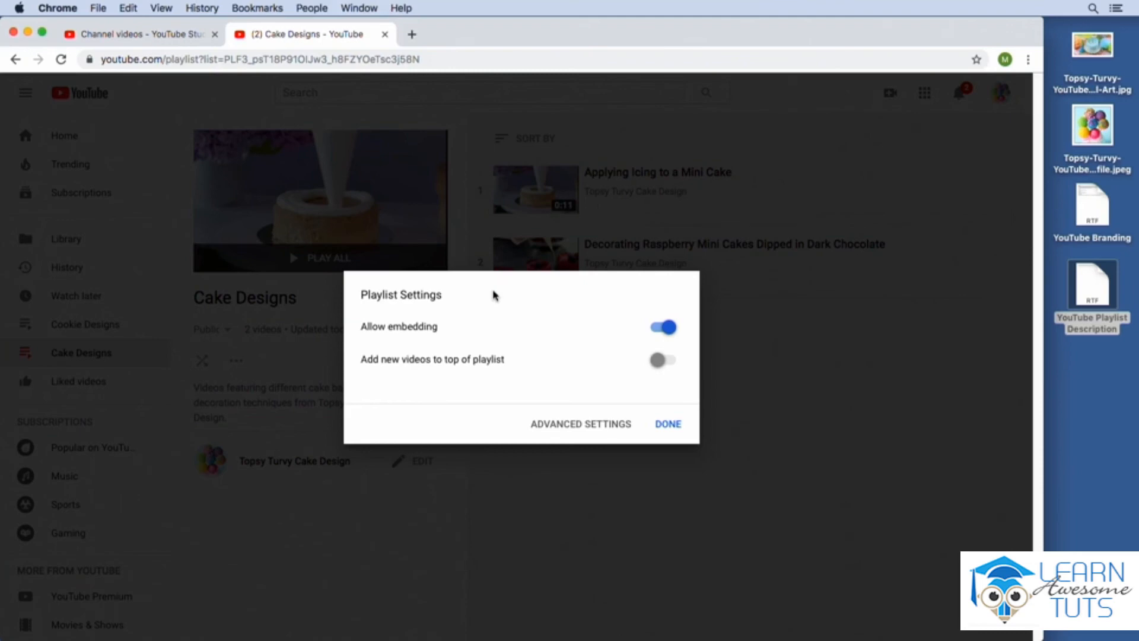
pyautogui.click(585, 426)
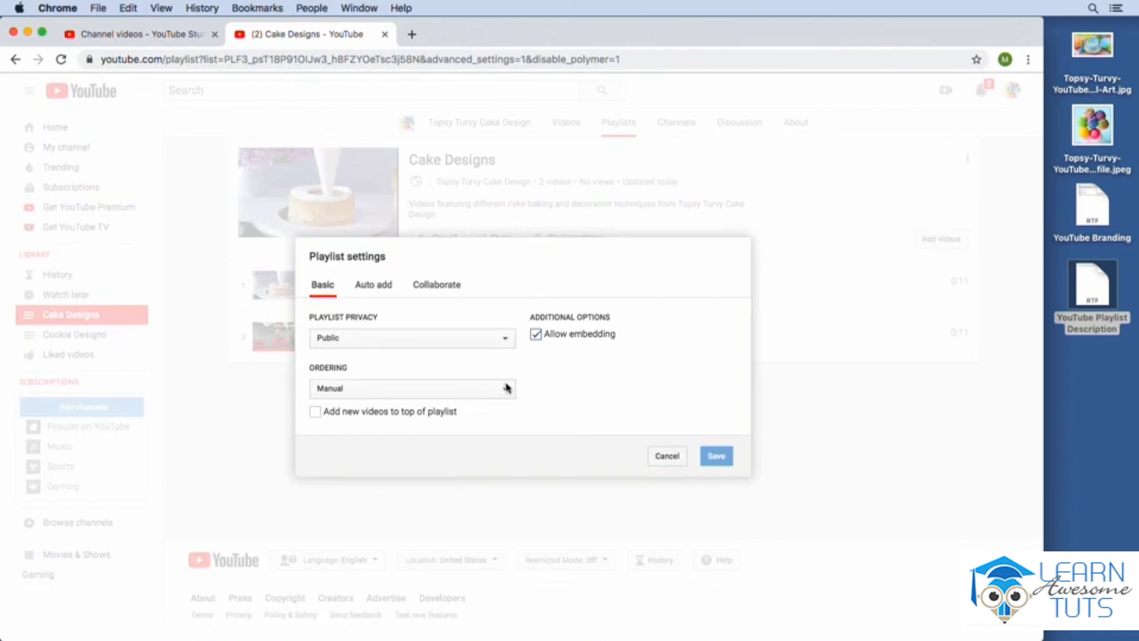
pyautogui.click(373, 292)
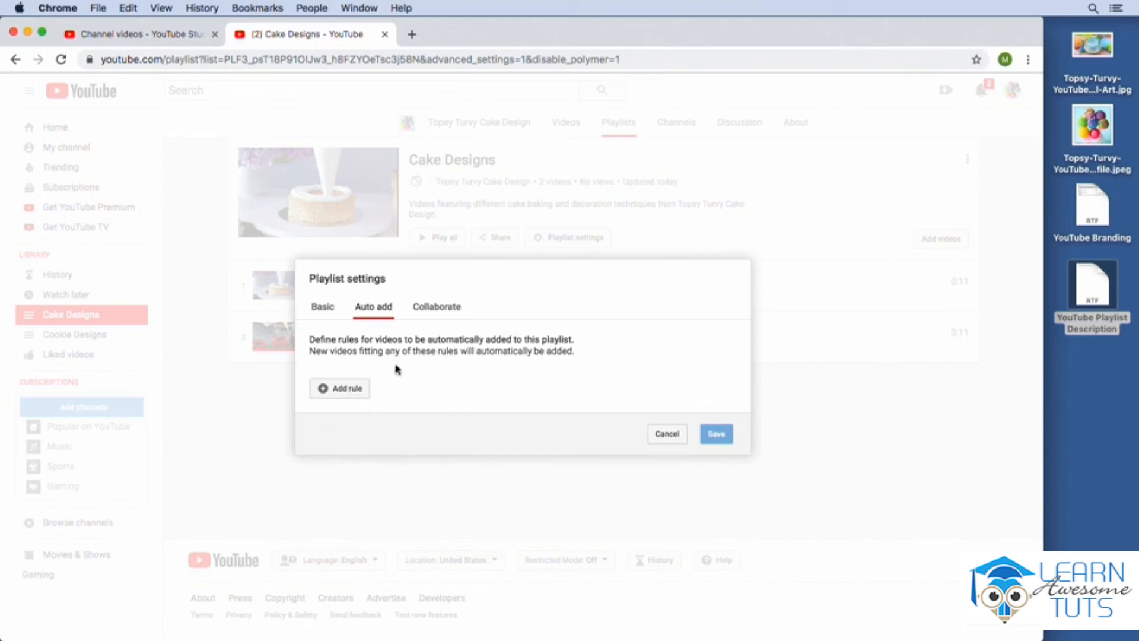
pyautogui.click(665, 434)
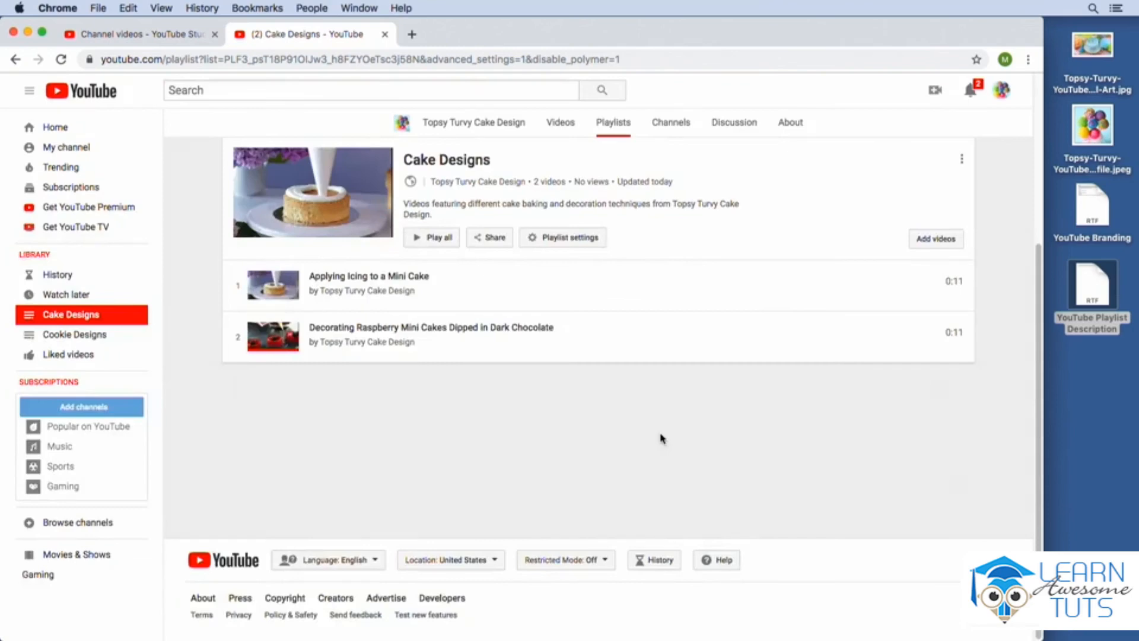